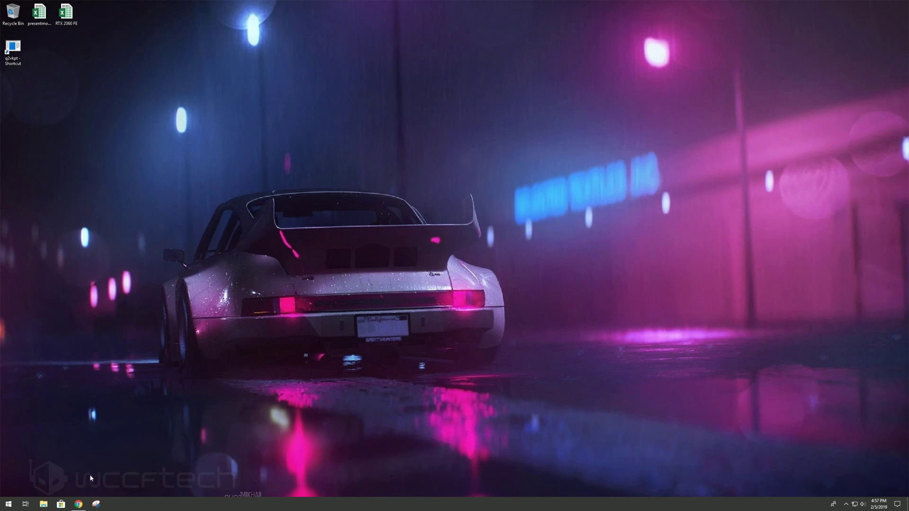
- Scroll the DaVinci Resolve 15 page down to the Free and $299 Studio download offers
click(78, 504)
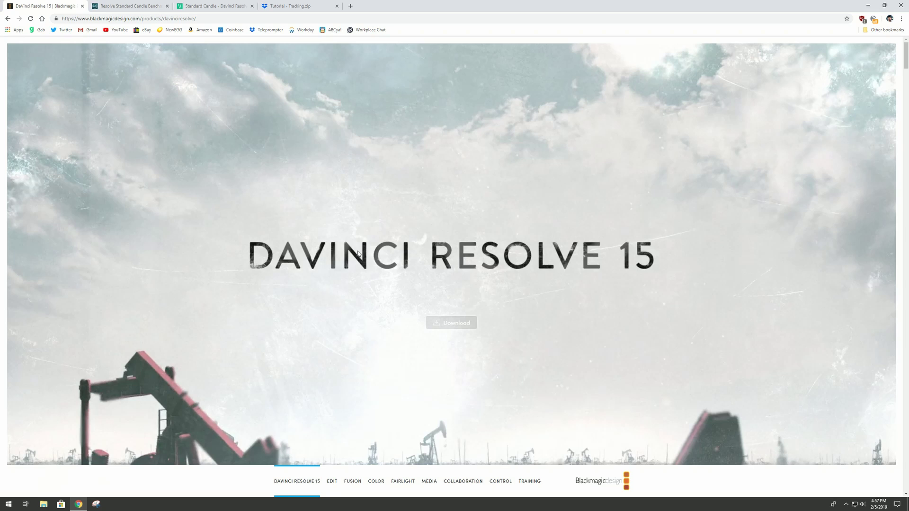
scroll(420, 203, down, 20)
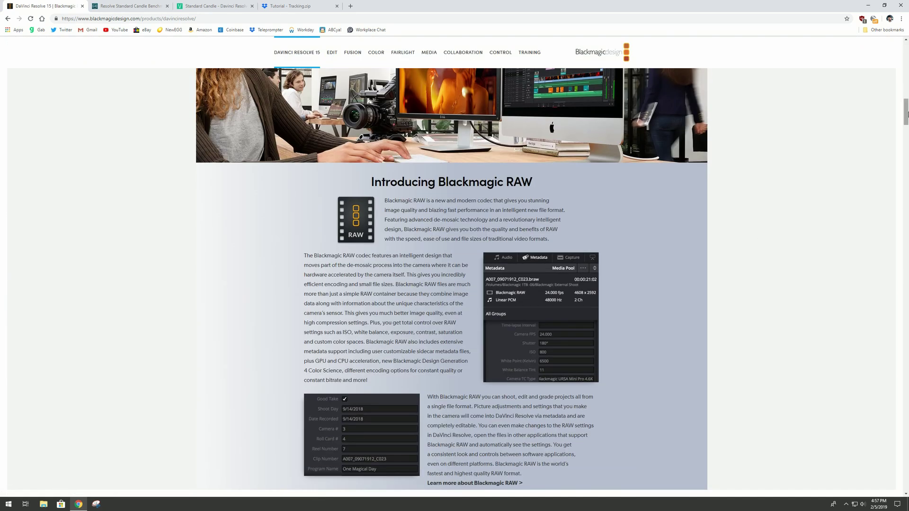
drag(905, 115, 904, 488)
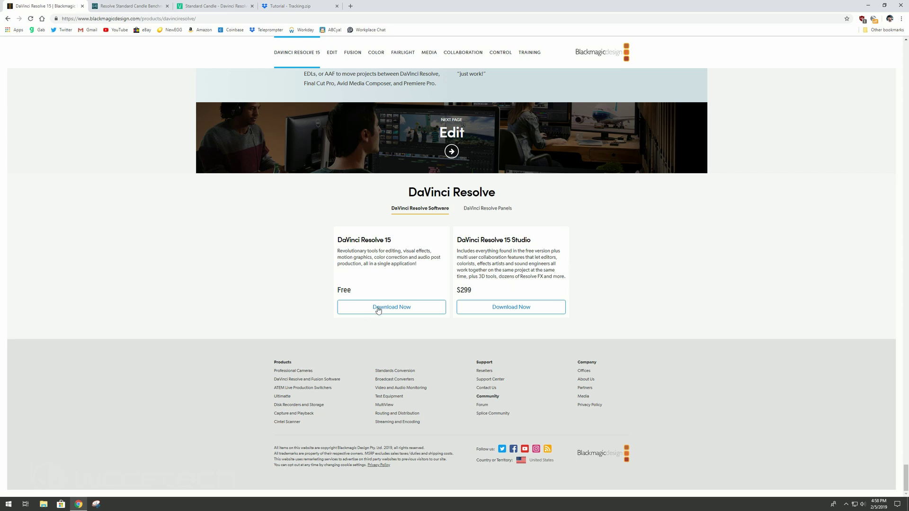
- Close the Resolve 15 tab, skim the Lift Gamma Gain benchmark thread, then view the Standard Candle page
click(82, 7)
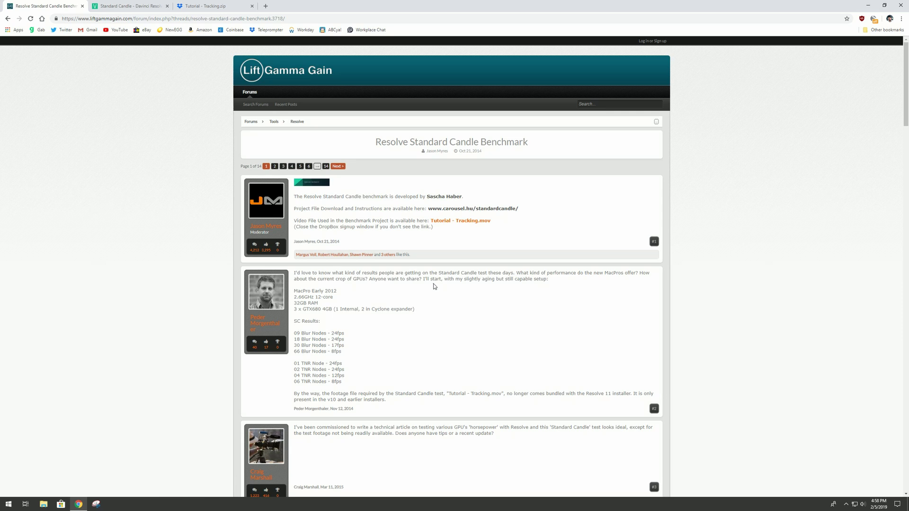
scroll(435, 286, down, 7)
scroll(427, 289, up, 5)
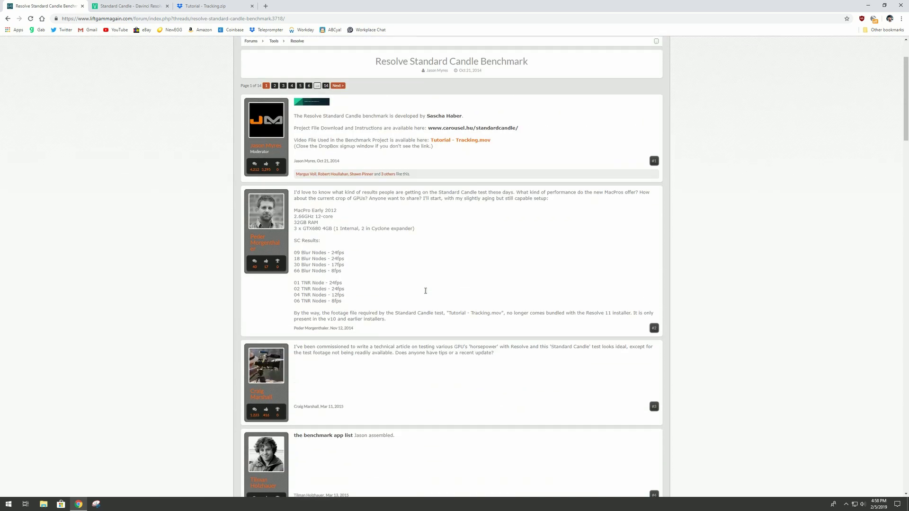
scroll(425, 291, up, 2)
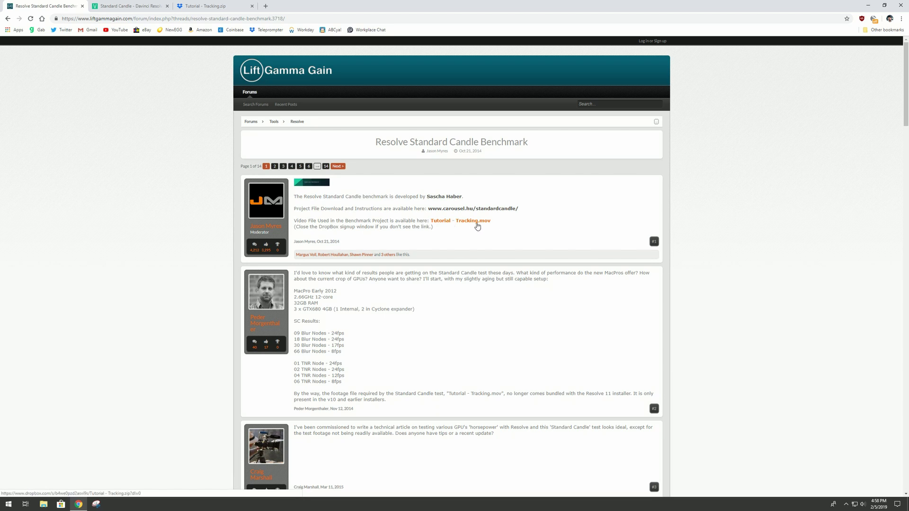
click(127, 6)
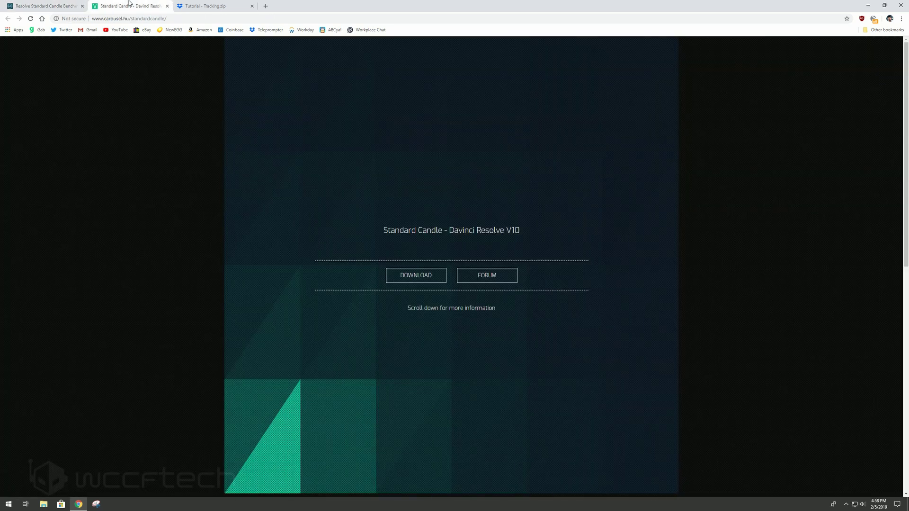
- Download the Standard Candle project file, then Tutorial - Tracking.zip via Dropbox's Direct download
click(414, 277)
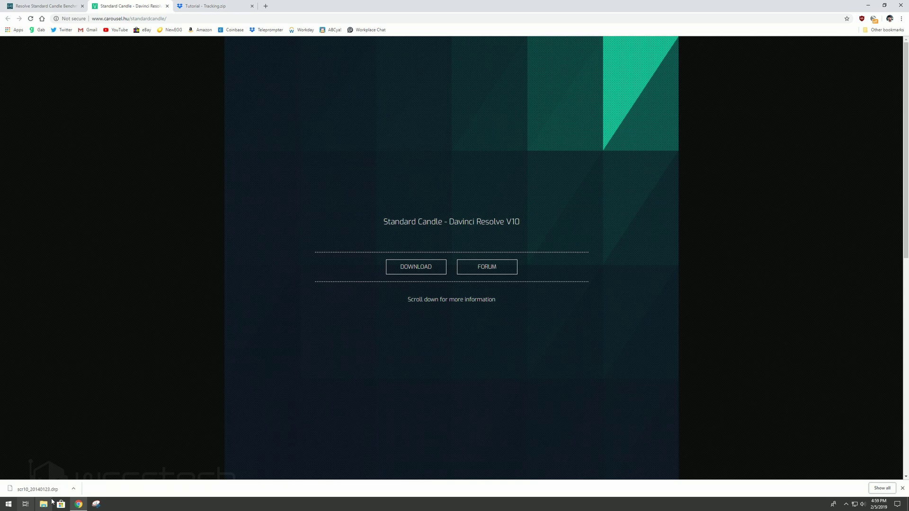
click(201, 4)
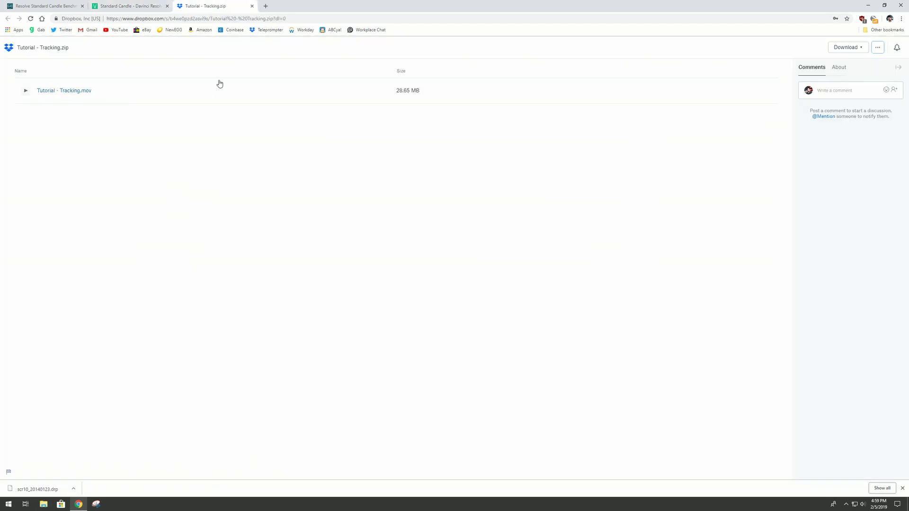
click(857, 49)
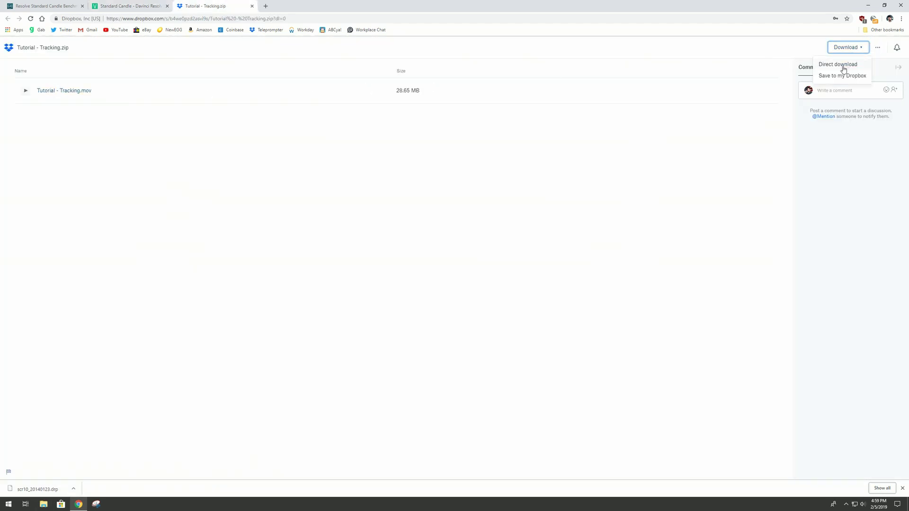
click(844, 66)
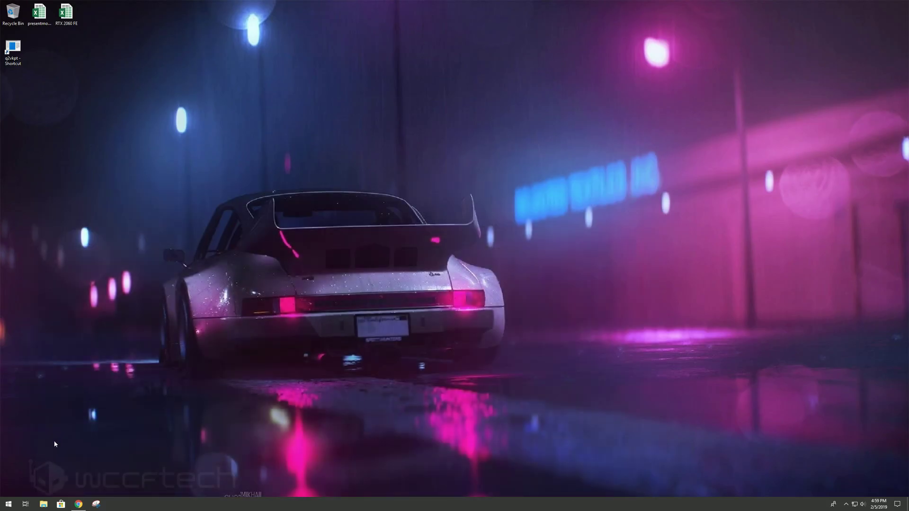
- In the Downloads folder, extract Tutorial - Tracking.zip into a Tutorial - Tracking folder
right_click(43, 502)
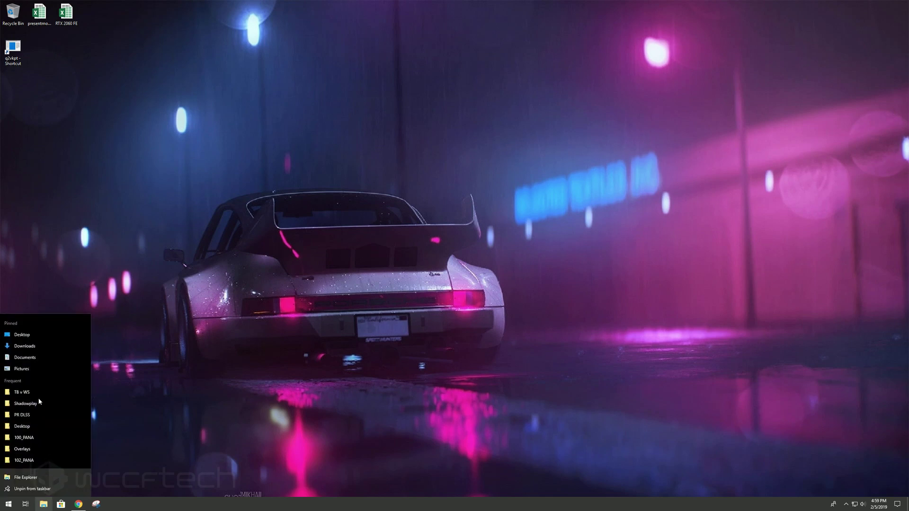
click(24, 346)
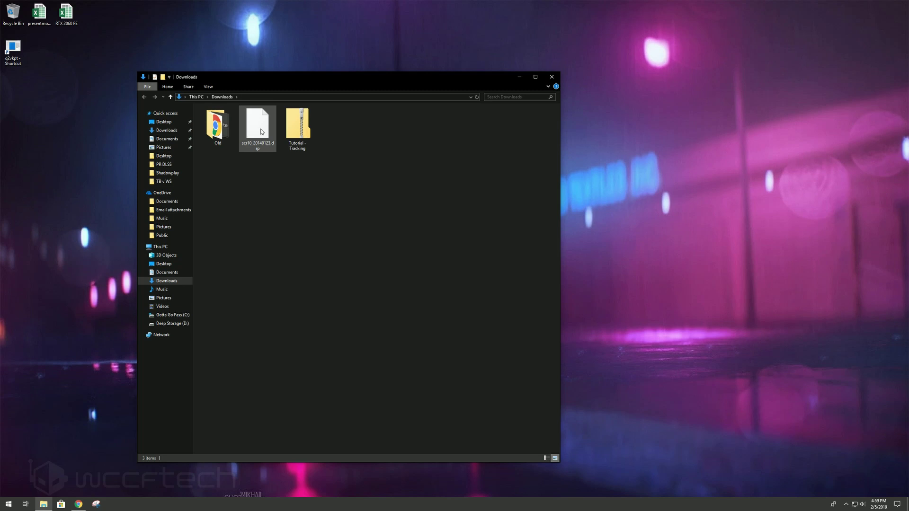
drag(283, 77, 538, 96)
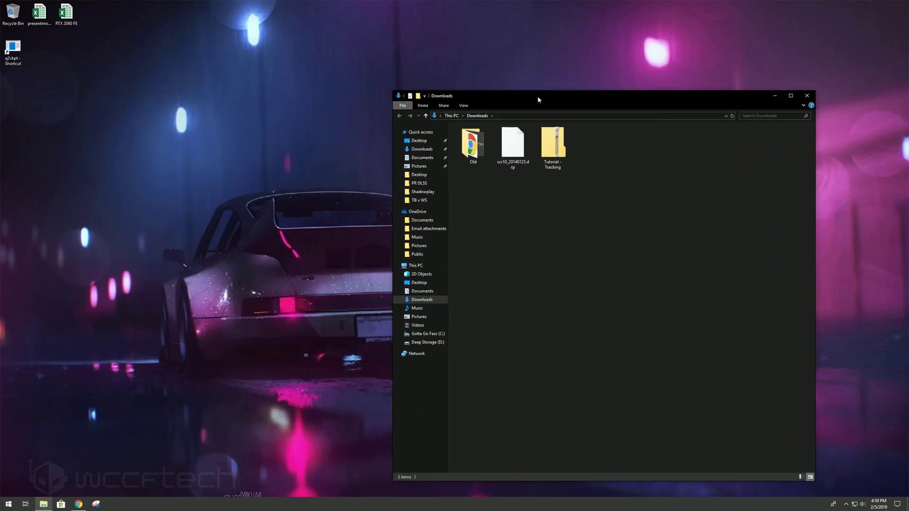
click(553, 145)
right_click(562, 135)
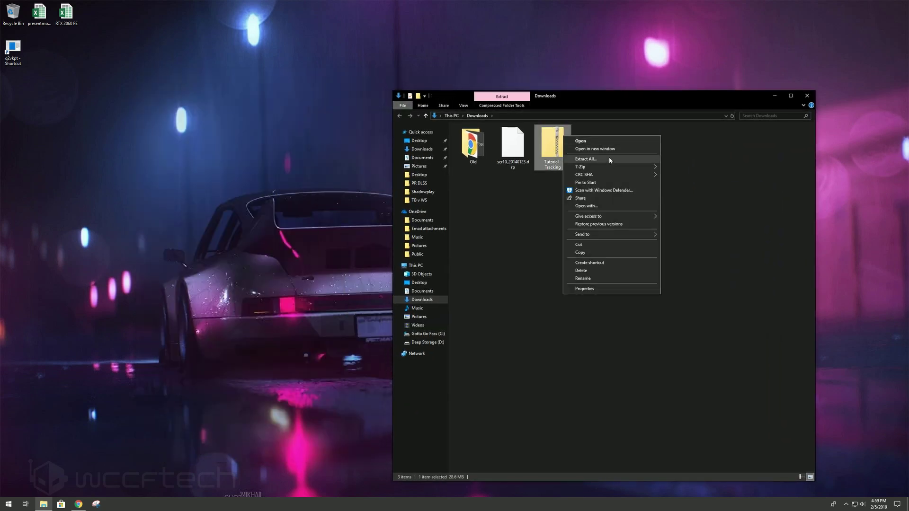
click(609, 158)
click(517, 320)
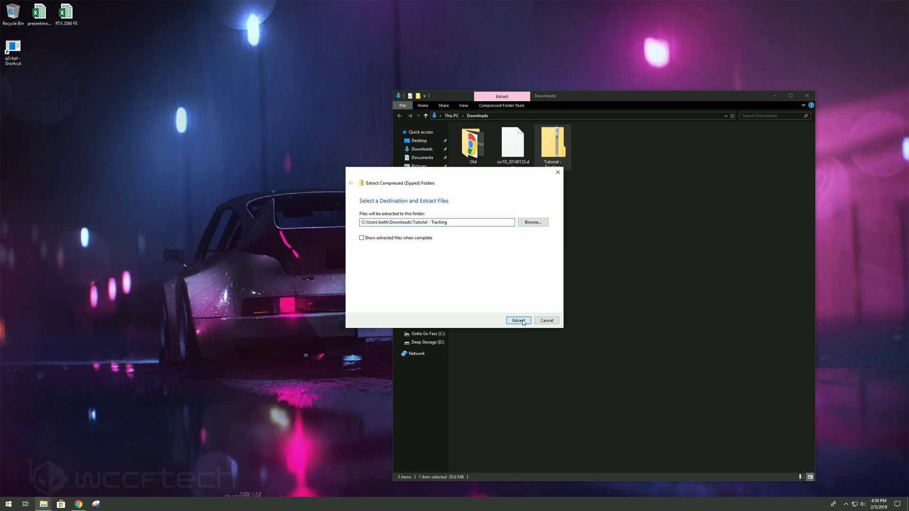
- Move the .drp project file into the extracted folder, put the folder on the desktop, and close Explorer
click(597, 150)
click(571, 232)
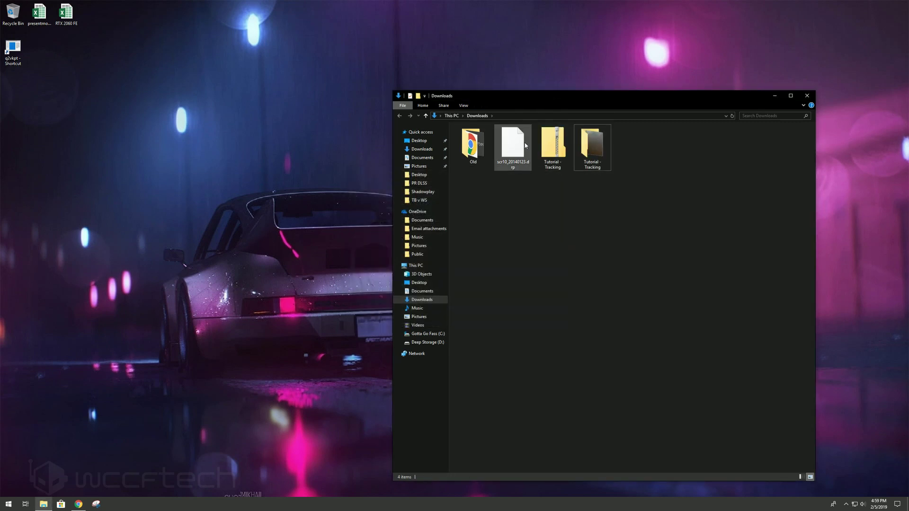
drag(520, 144, 597, 161)
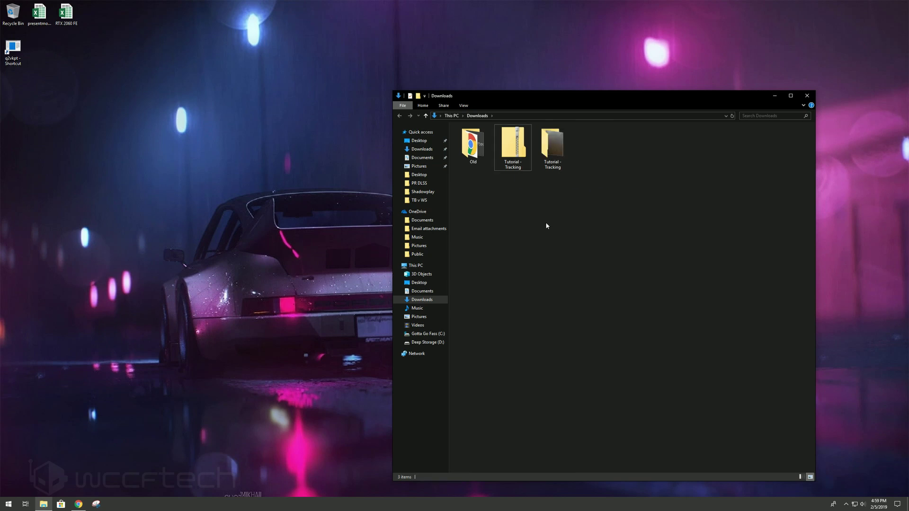
click(513, 145)
double_click(553, 151)
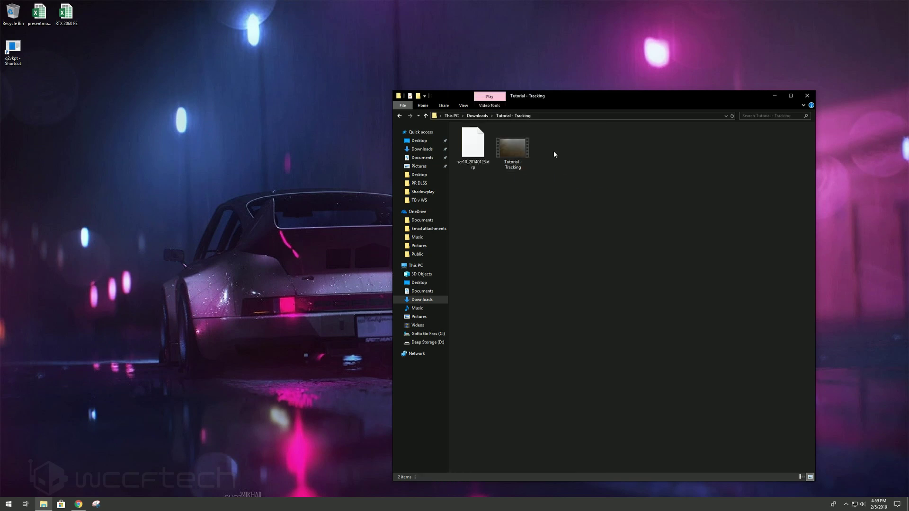
key(BackSpace)
drag(507, 151, 40, 59)
click(807, 95)
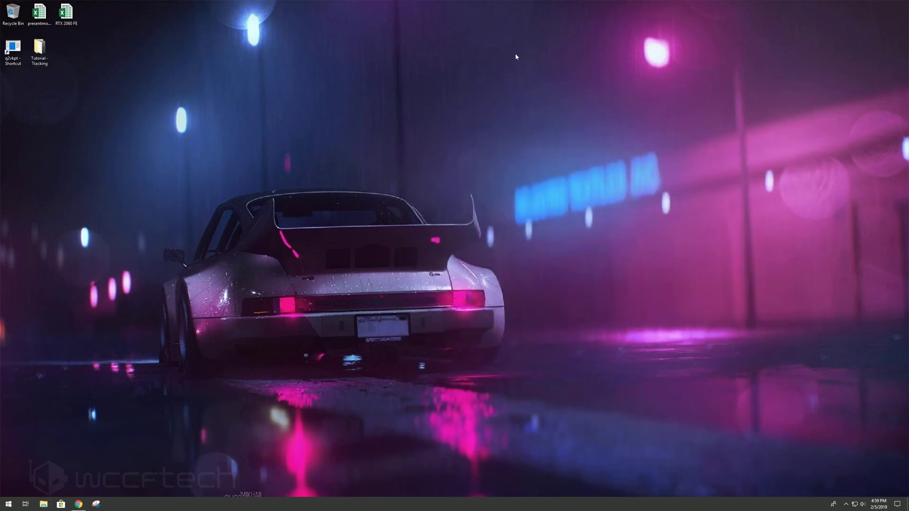
- Start DaVinci Resolve 15 from the Start menu and right-click empty Project Manager space
key(super)
click(134, 306)
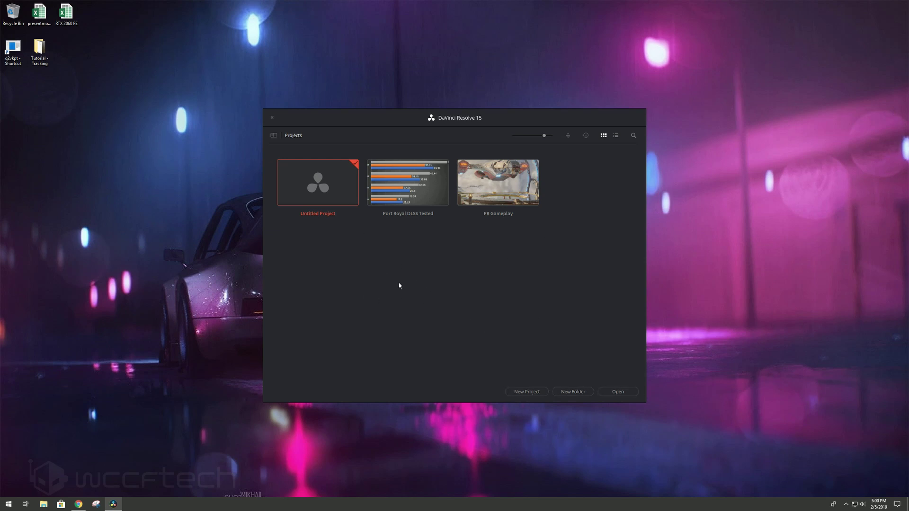
right_click(418, 260)
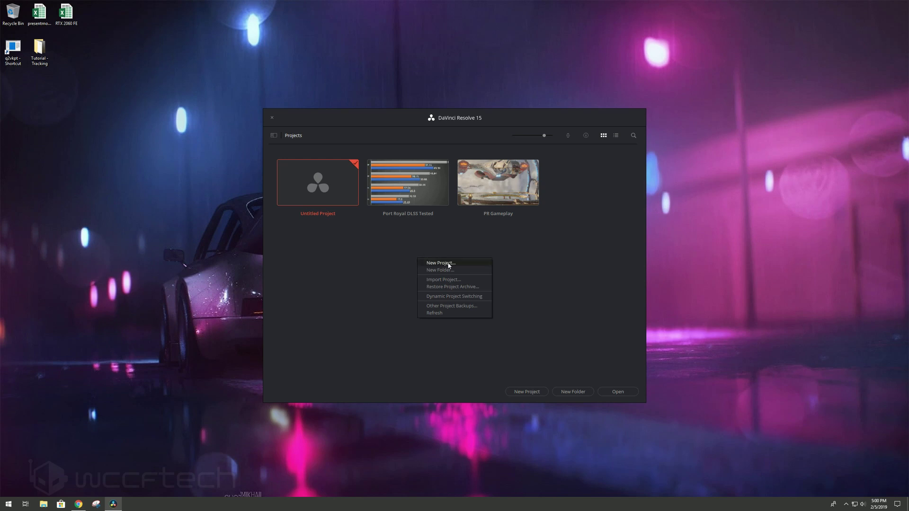
- Import scr10_20140123.drp from Desktop > Tutorial - Tracking into the Project Manager
click(474, 281)
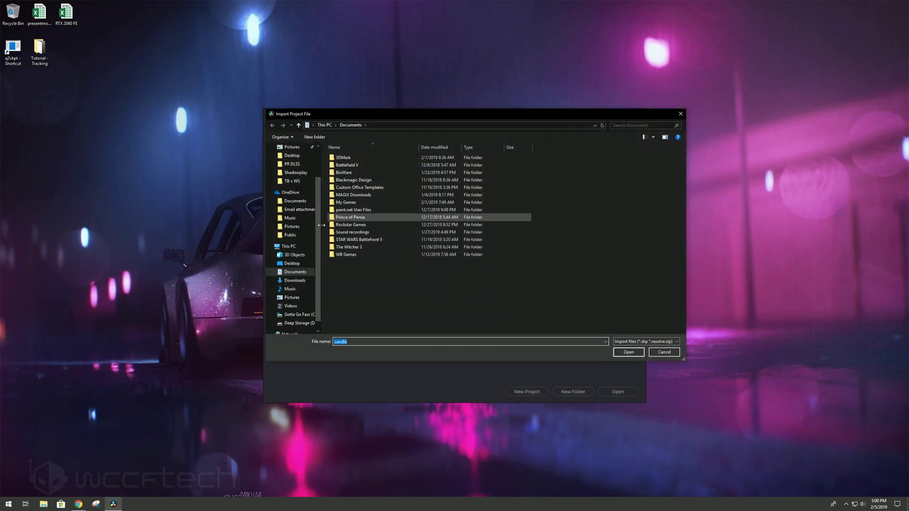
scroll(294, 197, up, 2)
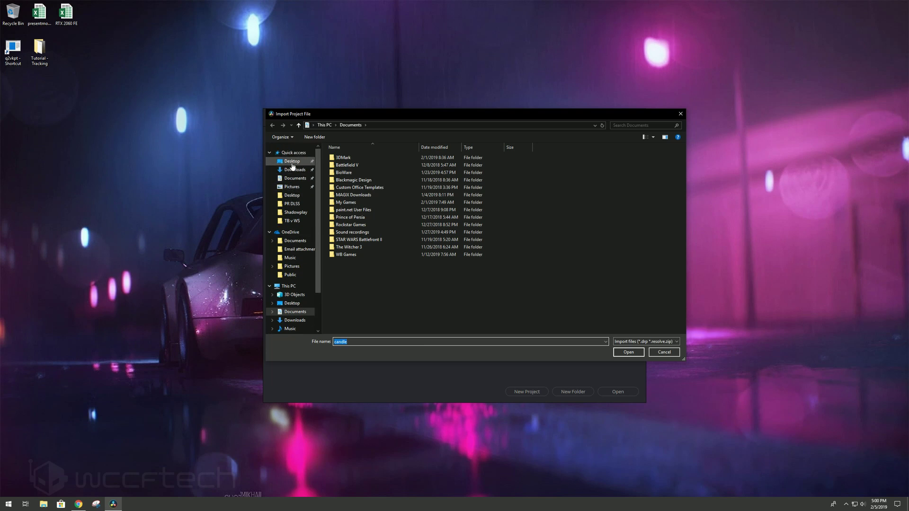
click(292, 163)
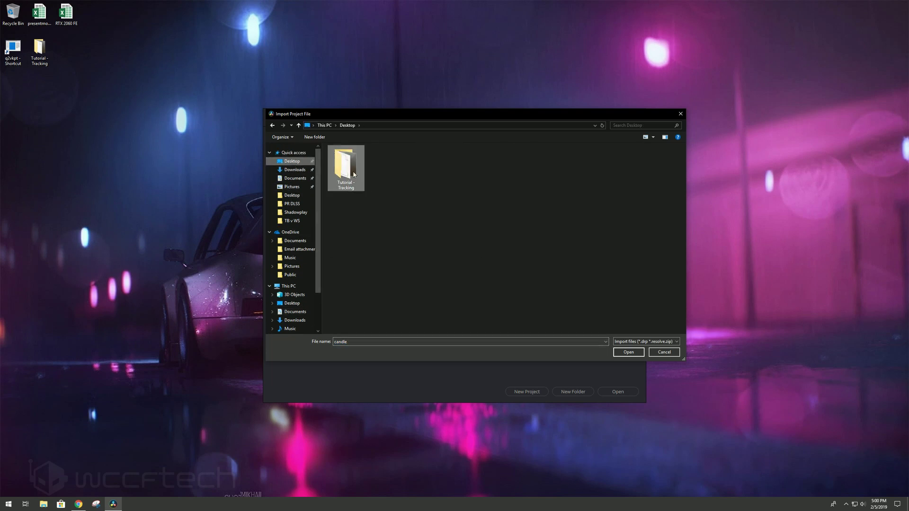
double_click(361, 175)
key(Down)
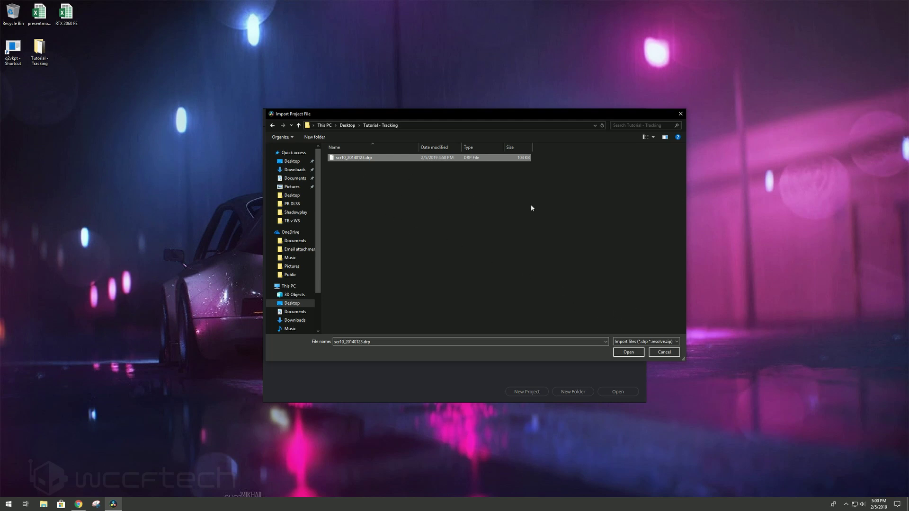
click(636, 356)
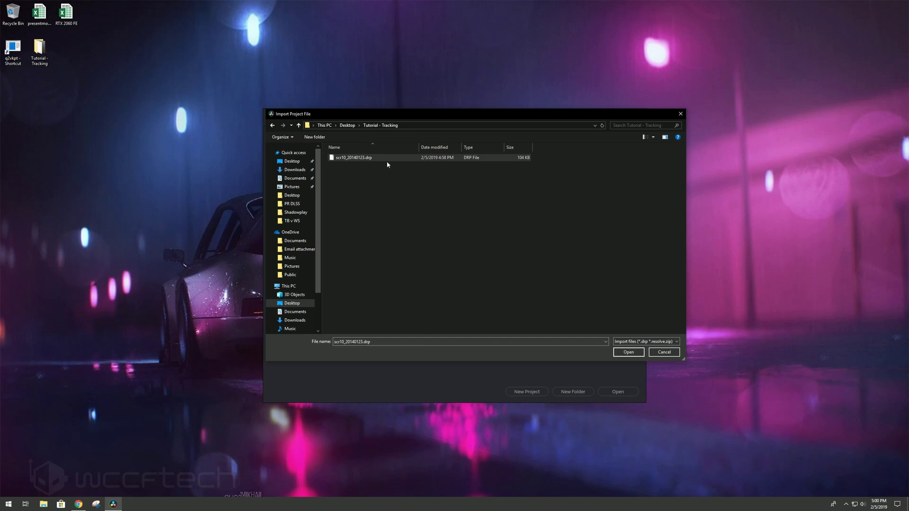
click(628, 353)
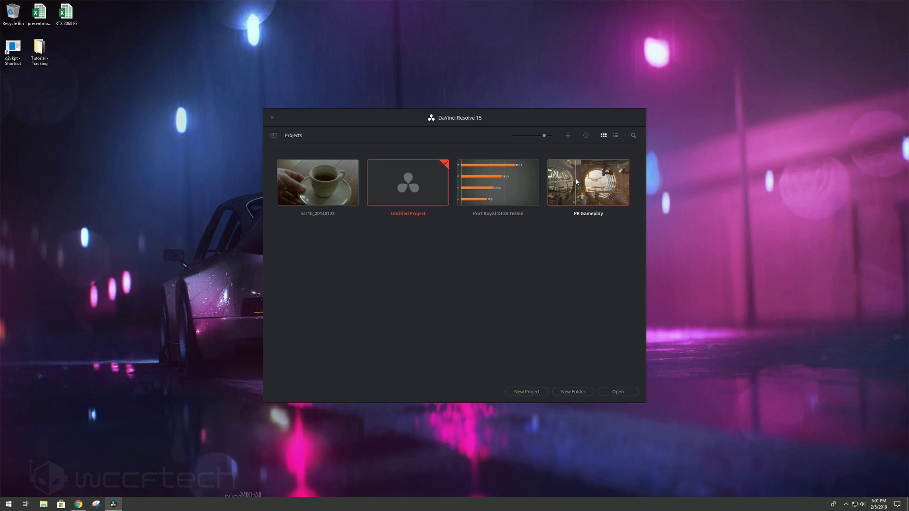
- Open the scr10_20140123 project and switch to the Edit page
click(329, 179)
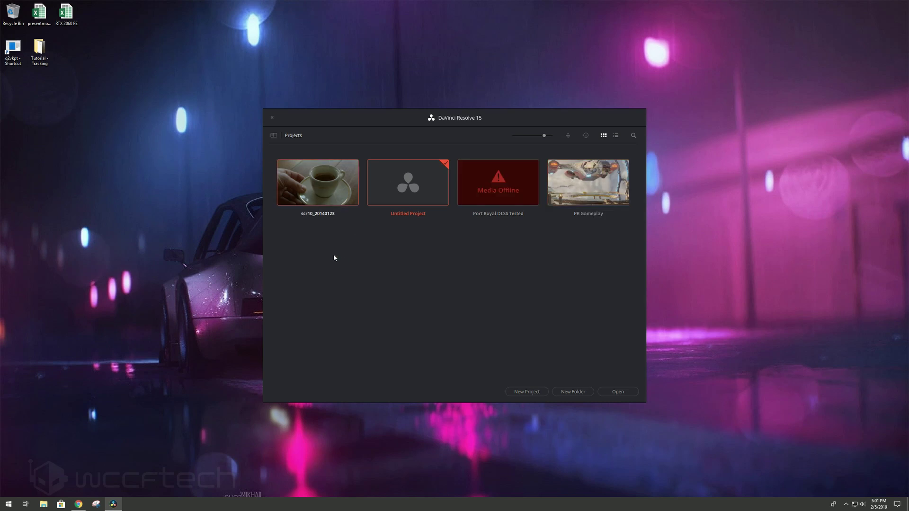
click(625, 391)
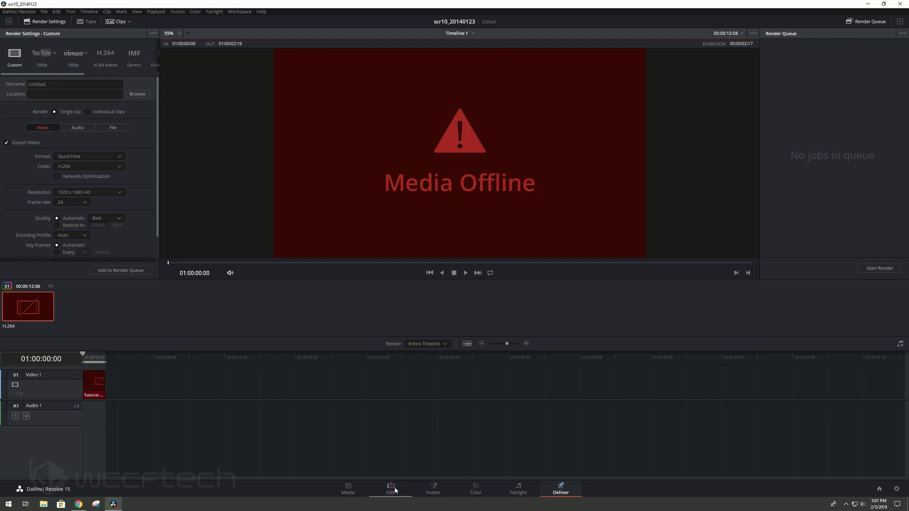
click(396, 490)
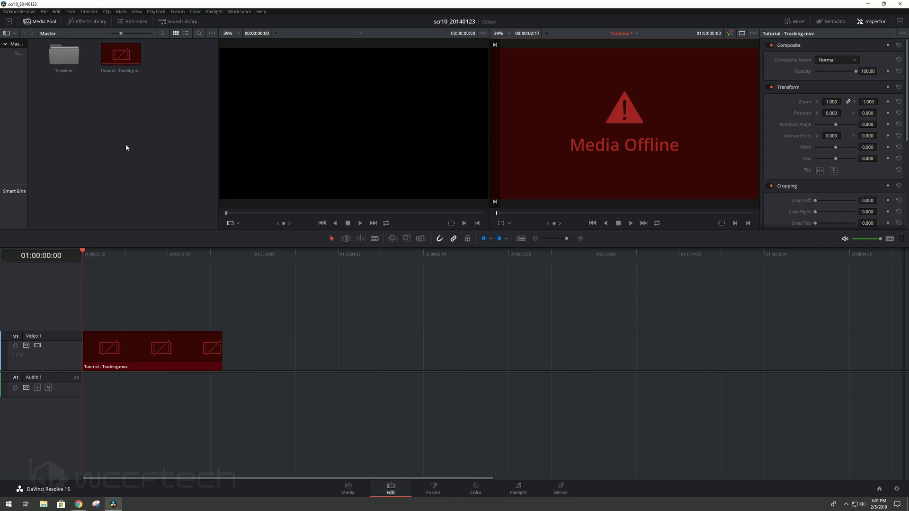
- Relink the offline Tutorial - Tracking.mov clip to the Desktop's Tutorial - Tracking folder via Users > home > Desktop
double_click(122, 58)
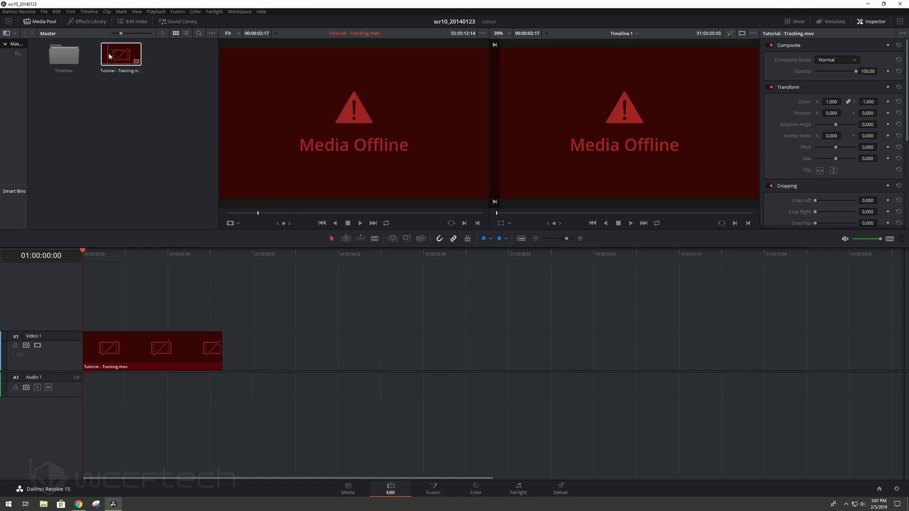
right_click(127, 57)
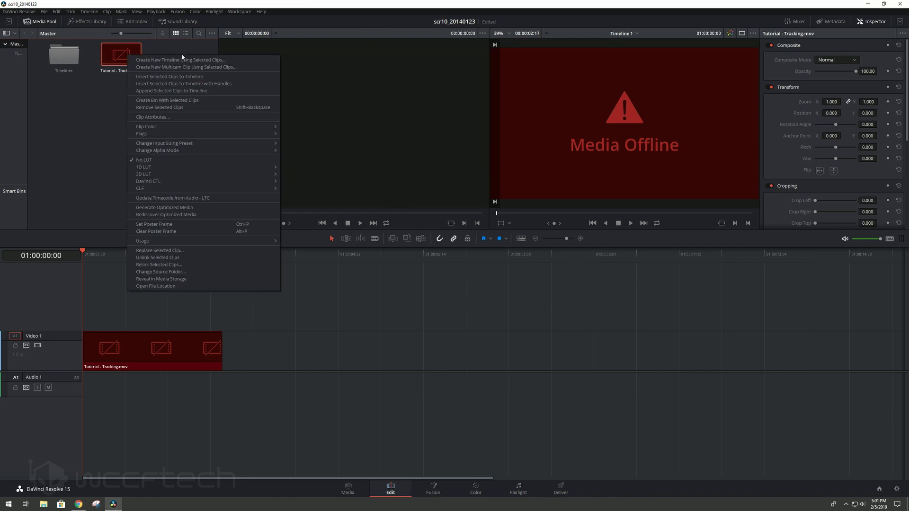
click(181, 265)
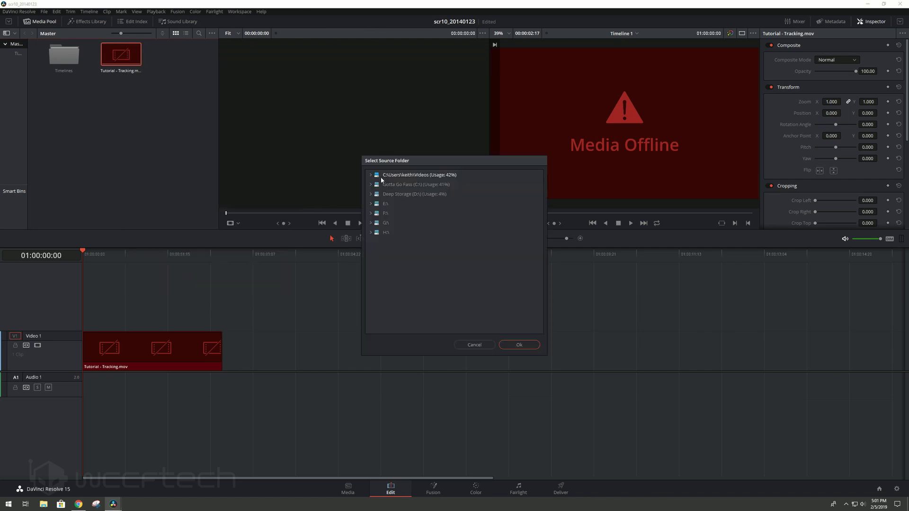
double_click(380, 185)
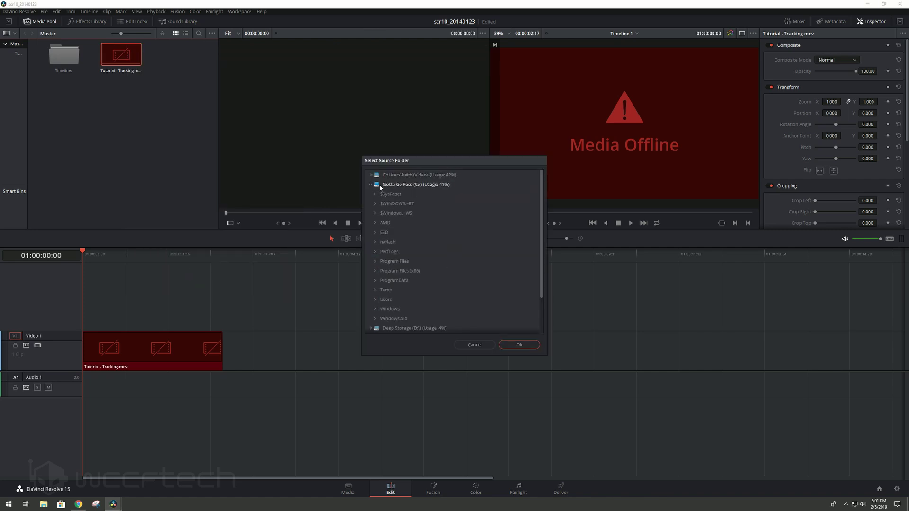
scroll(373, 266, down, 3)
click(374, 256)
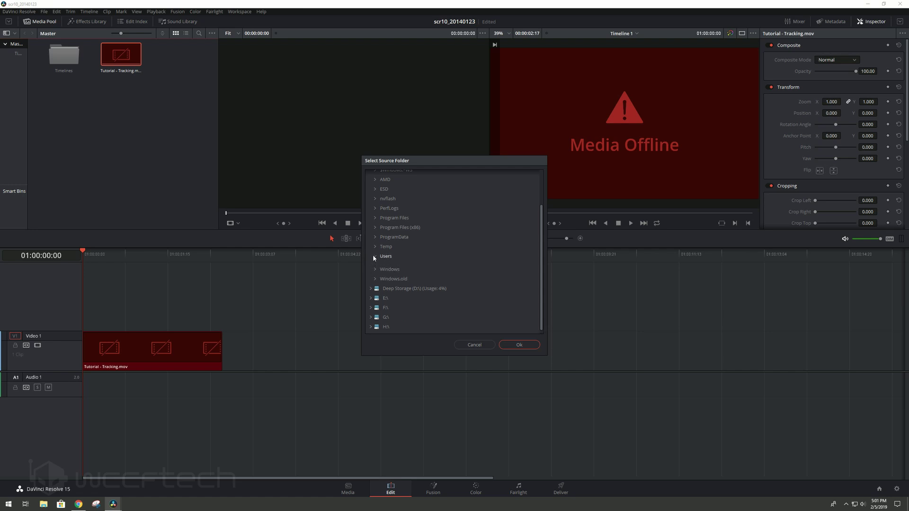
scroll(382, 268, down, 1)
click(385, 269)
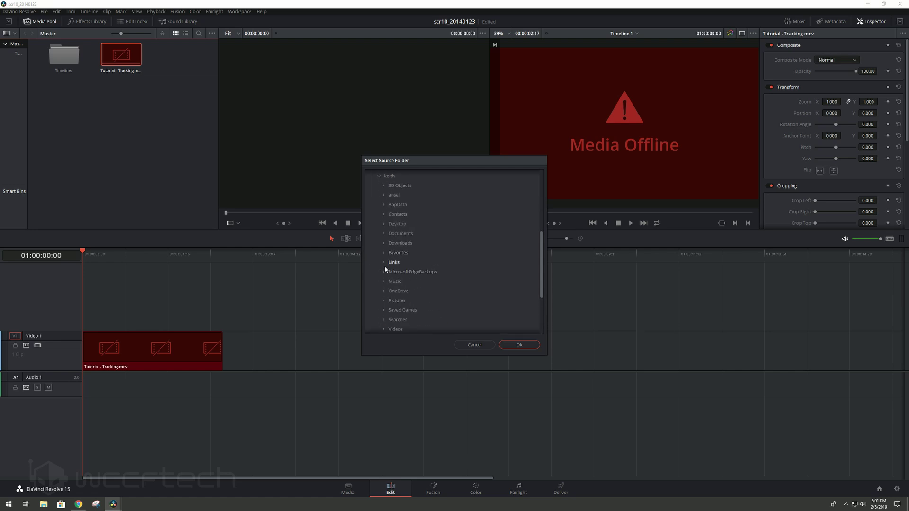
click(384, 224)
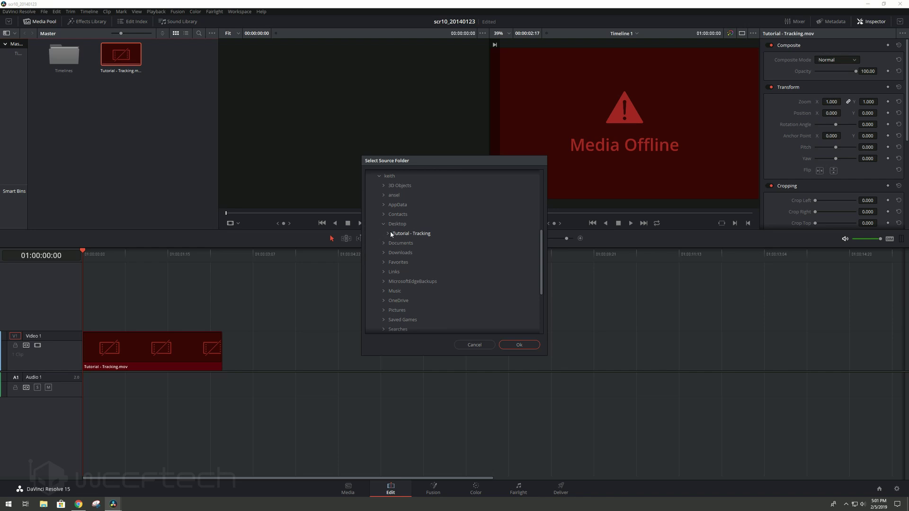
click(404, 234)
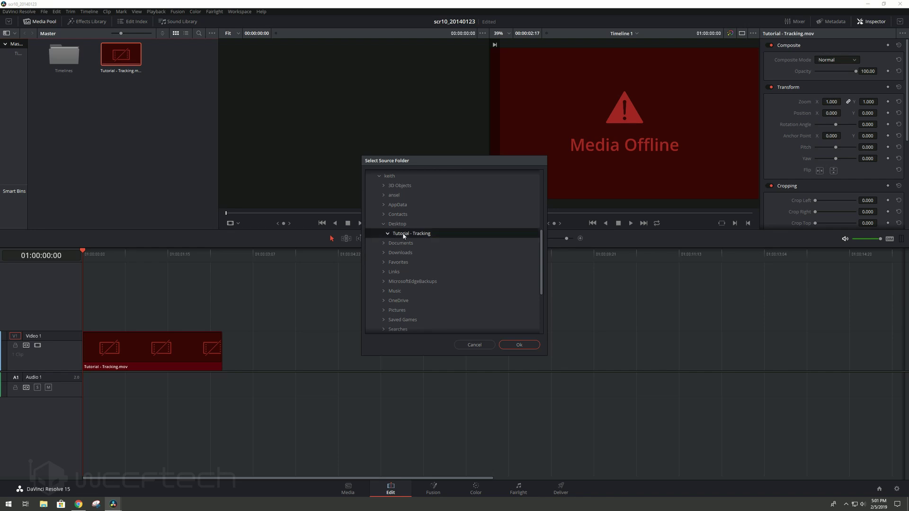
click(519, 345)
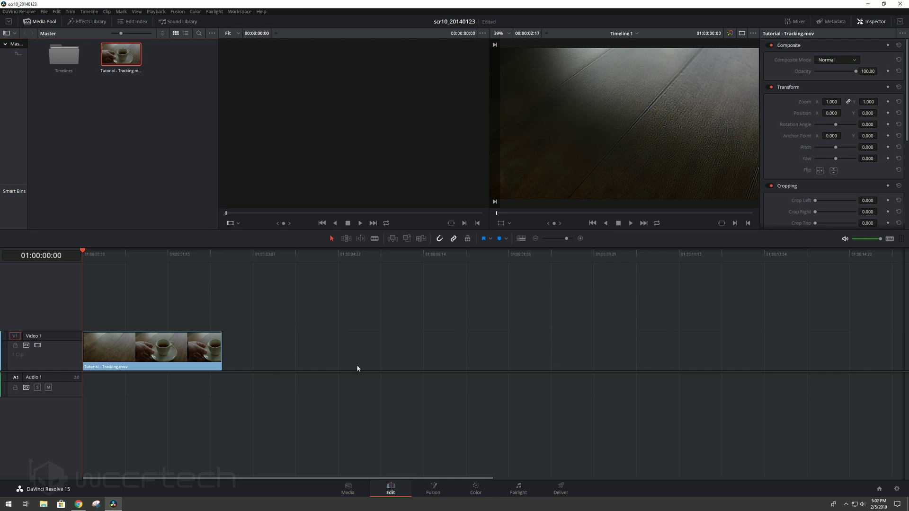
- Scrub the relinked clip, play it from the start, then switch to the Color page
drag(85, 248, 219, 257)
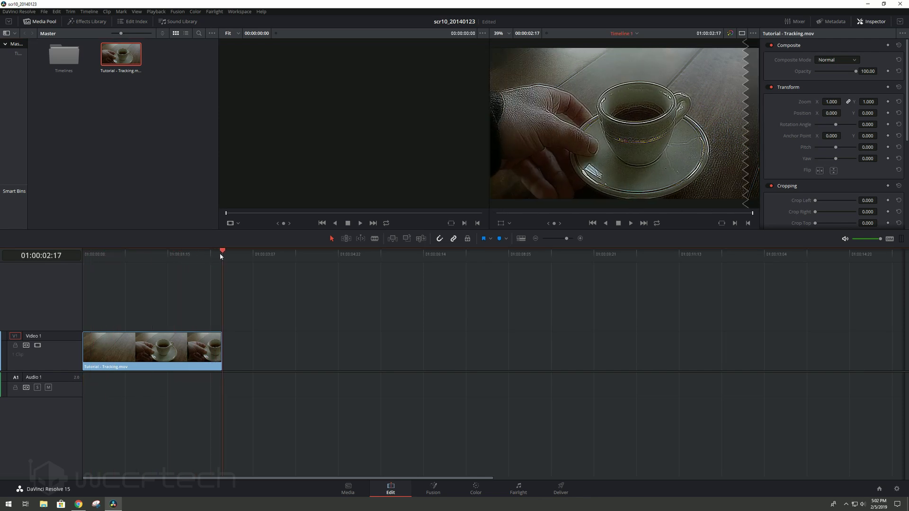
key(Home)
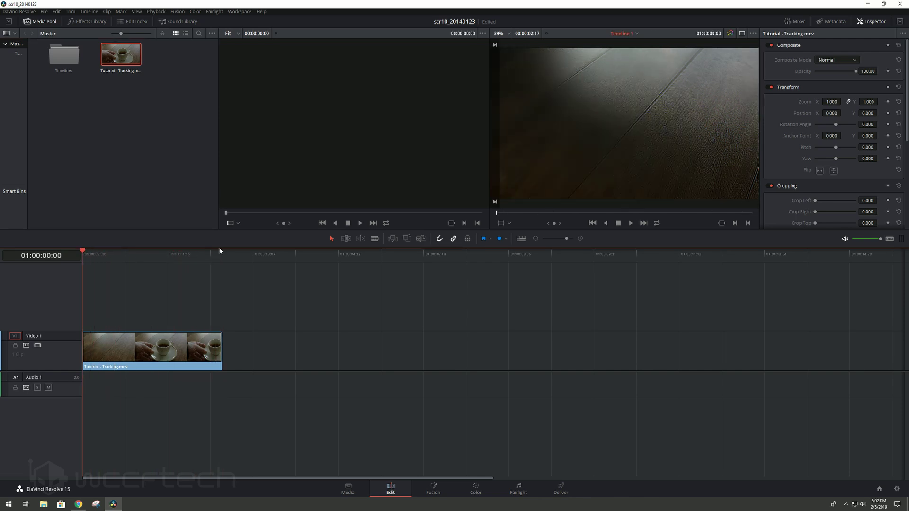
click(631, 223)
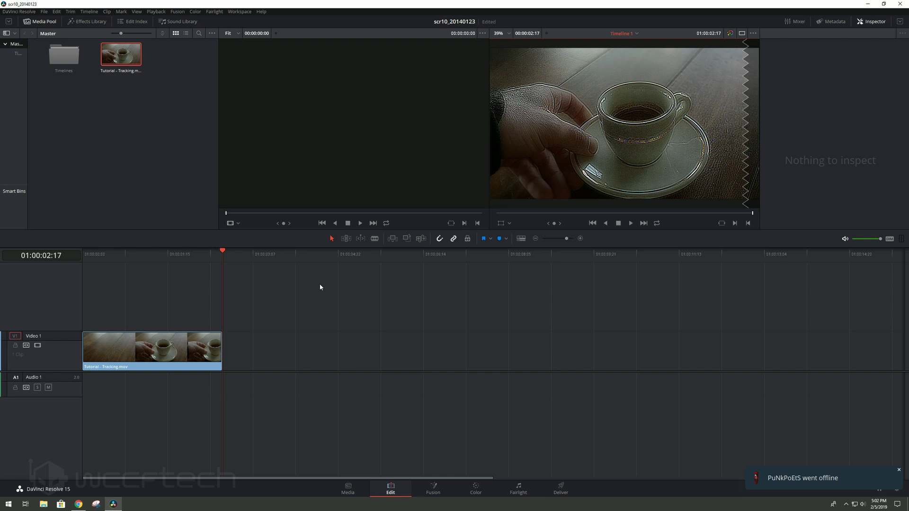
click(479, 491)
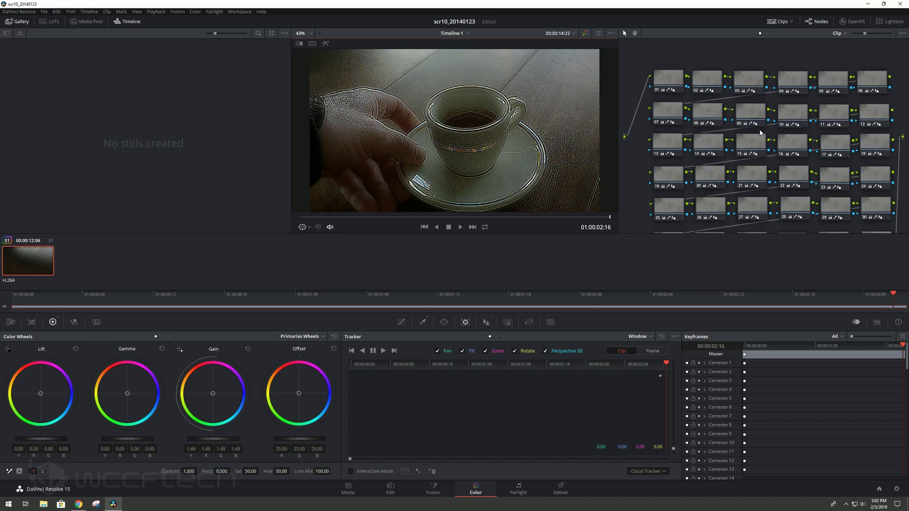
scroll(761, 133, down, 5)
scroll(760, 133, down, 8)
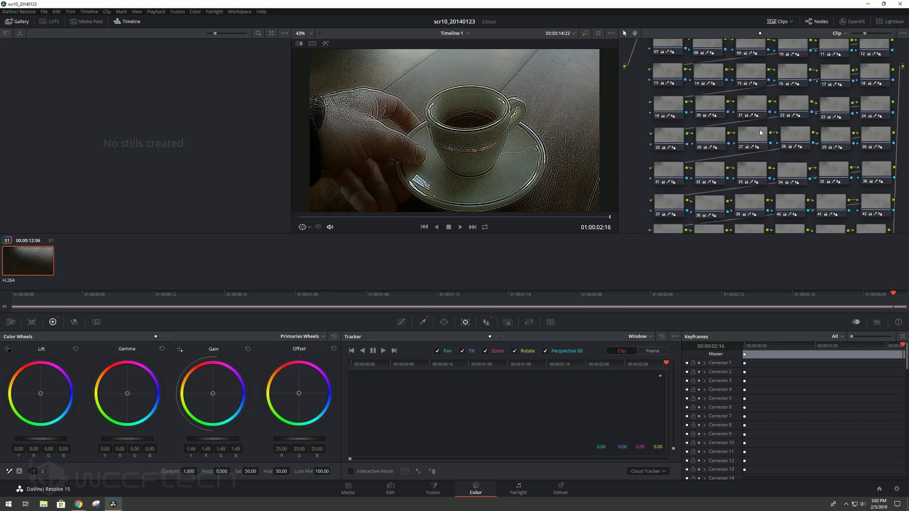
scroll(748, 160, down, 5)
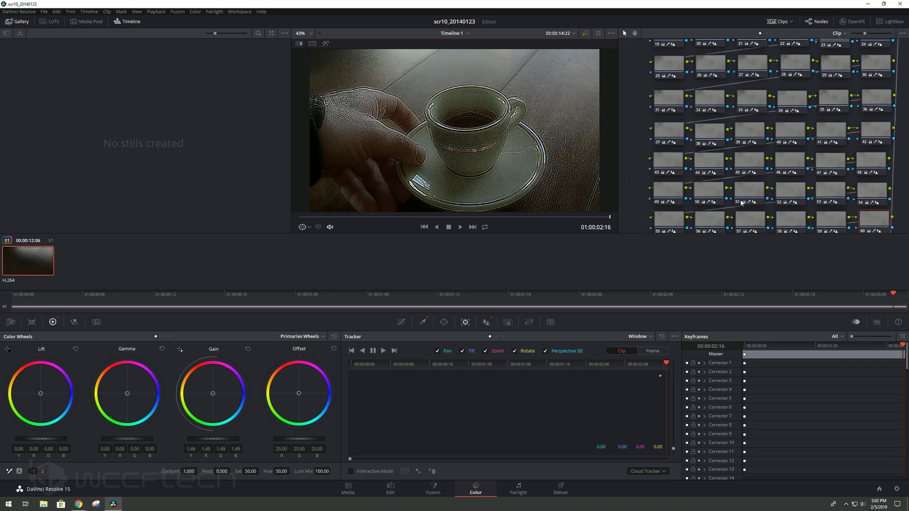
scroll(746, 165, down, 4)
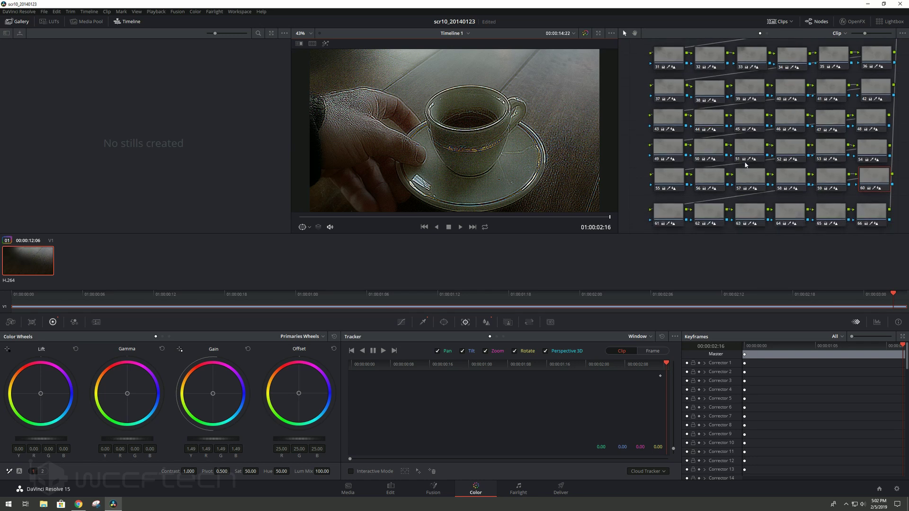
scroll(730, 452, down, 3)
scroll(729, 448, down, 15)
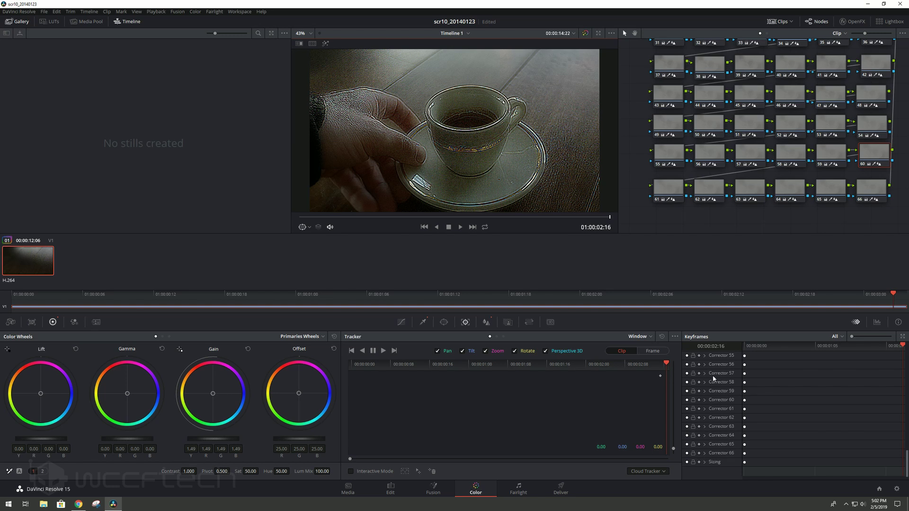
click(687, 454)
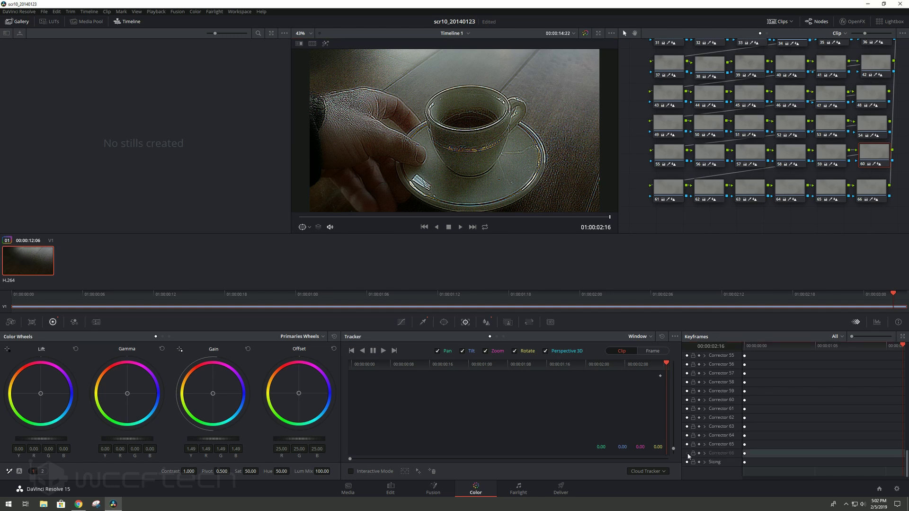
click(687, 445)
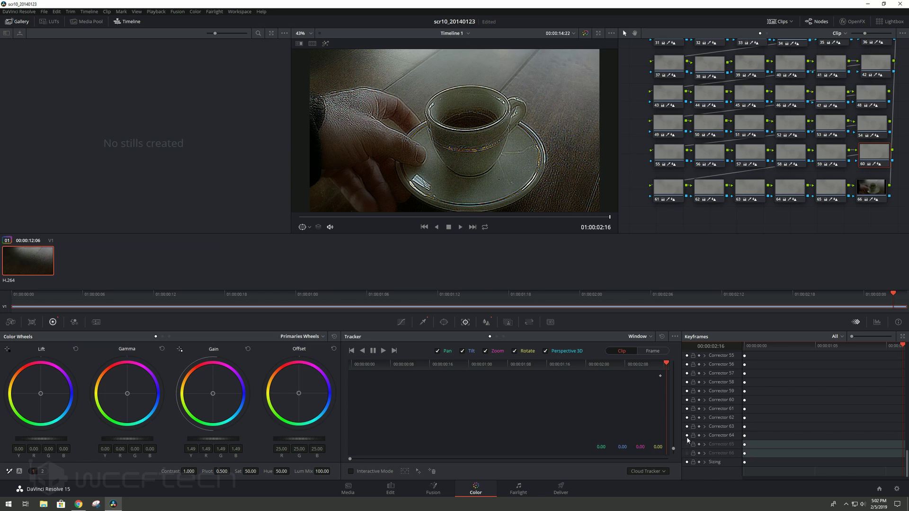
click(688, 435)
click(687, 435)
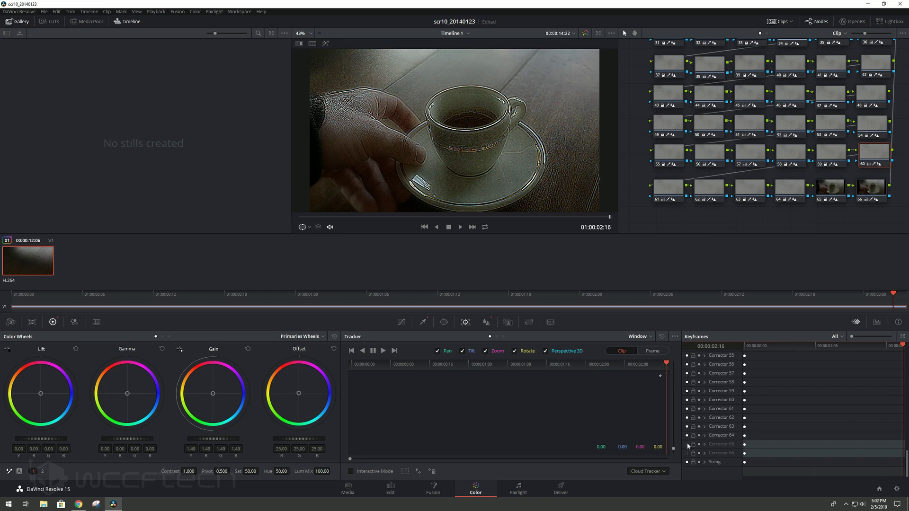
click(688, 444)
click(687, 454)
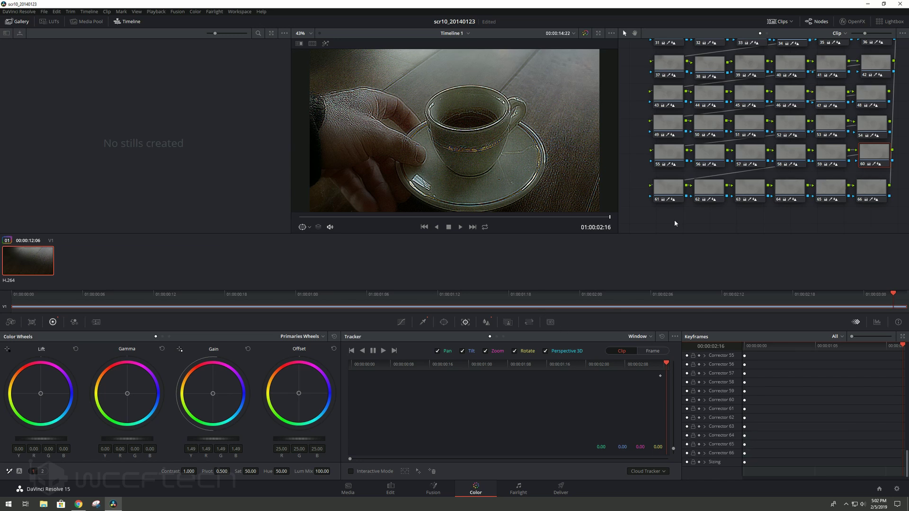
- Open Task Manager's Performance tab, move it left and enlarge it to show CPU graphs
right_click(165, 509)
click(184, 475)
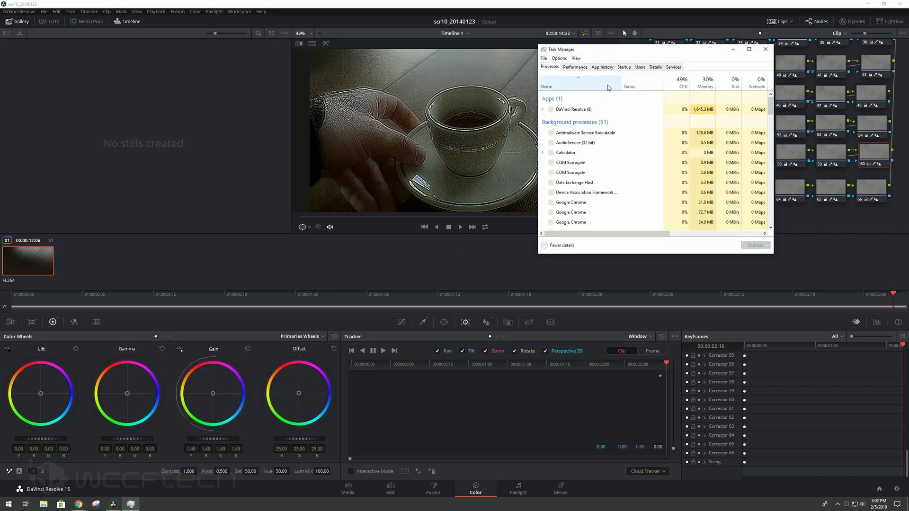
click(584, 68)
drag(616, 49, 194, 110)
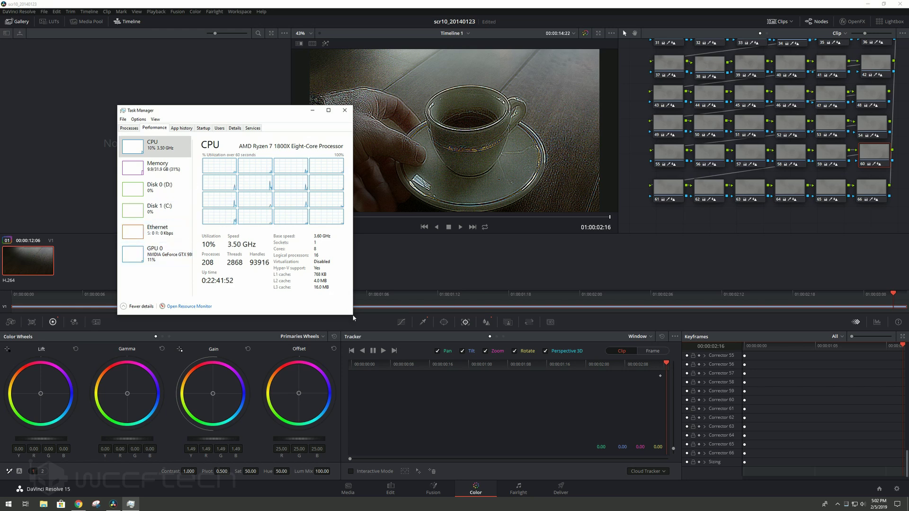
drag(353, 315, 568, 413)
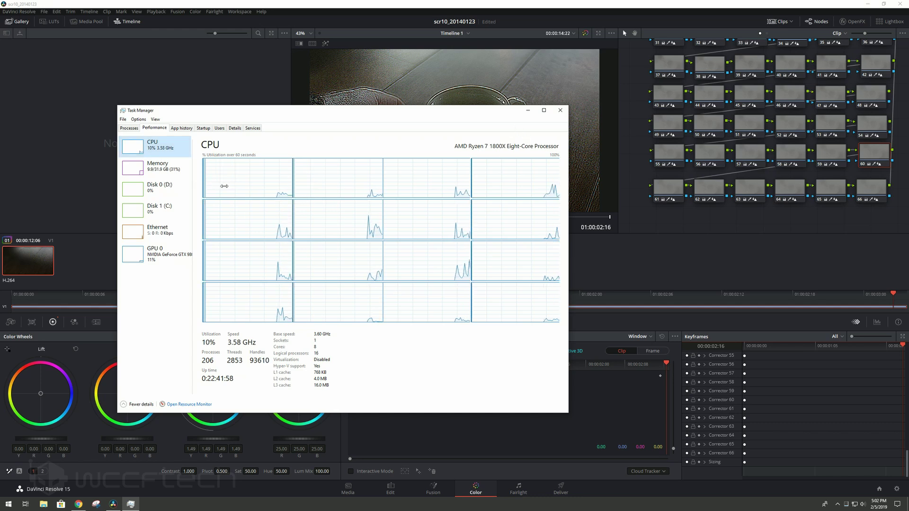
drag(196, 187, 226, 186)
- Bring Resolve forward and play the clip briefly through the full 66-node grade
click(528, 112)
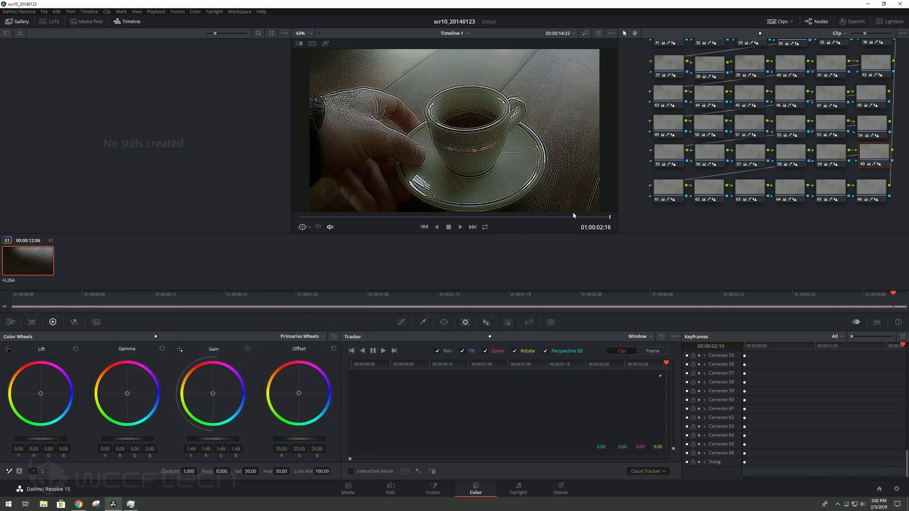
click(461, 228)
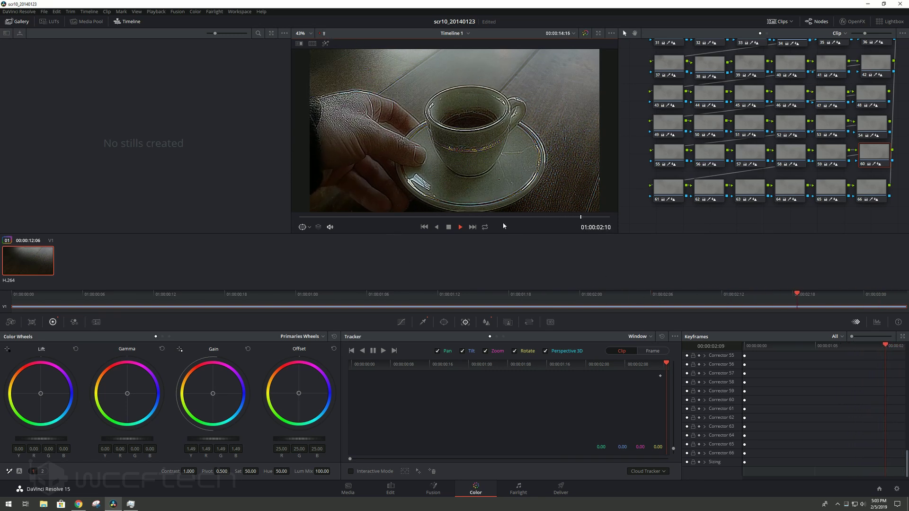
click(449, 228)
- Switch off Corrector nodes 41 through 47 in the Keyframes panel
scroll(688, 364, up, 5)
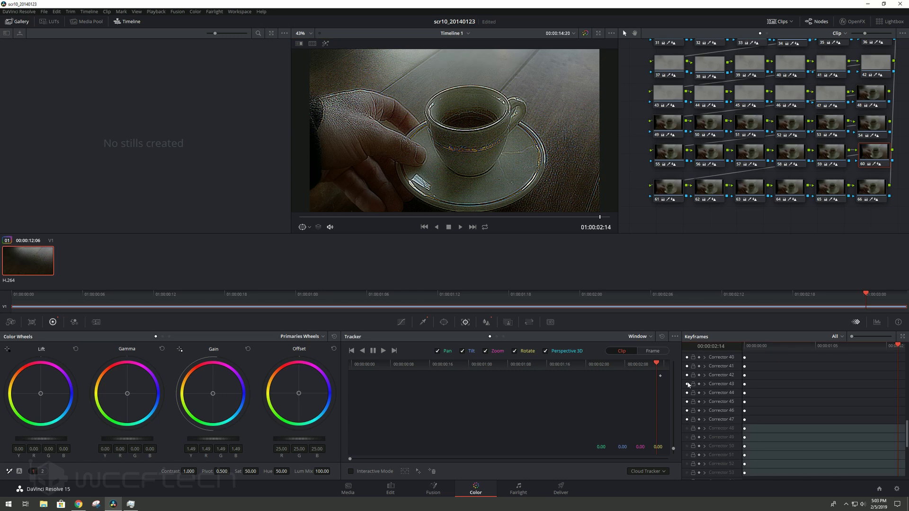
click(687, 367)
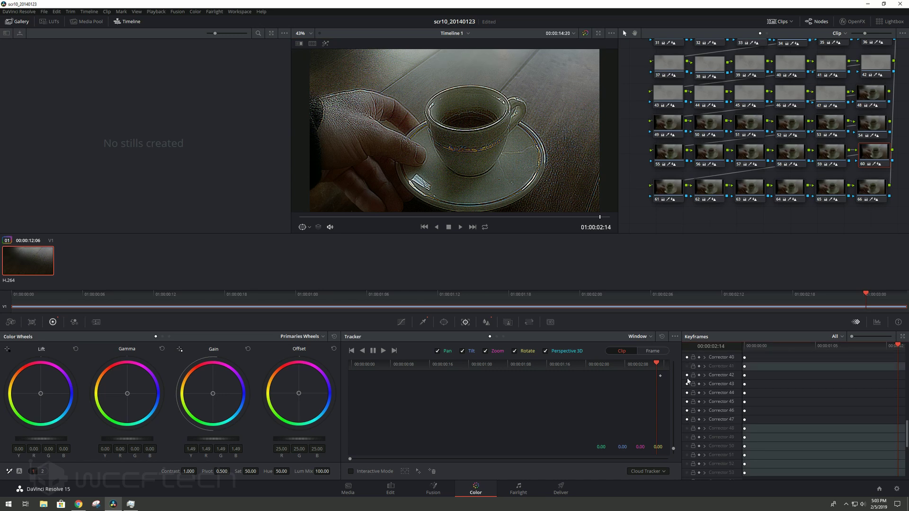
click(687, 375)
click(687, 384)
click(687, 393)
click(687, 402)
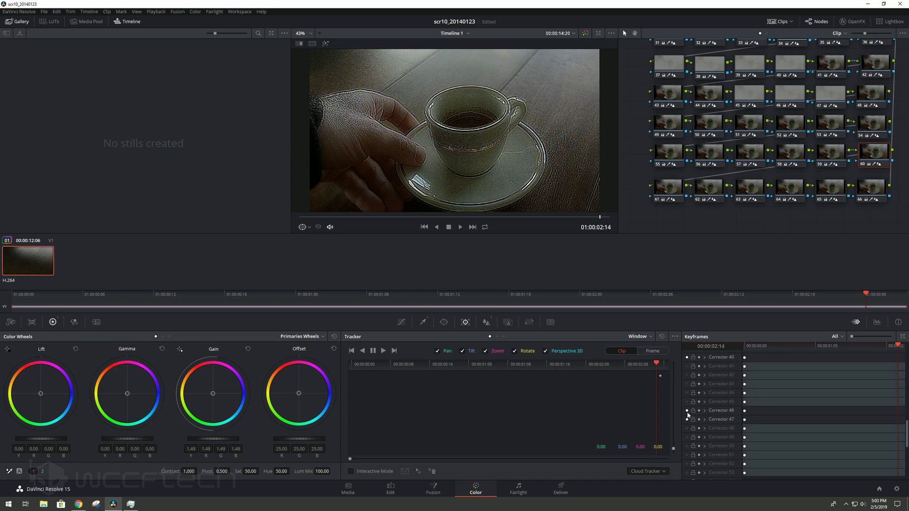
click(688, 410)
click(687, 419)
scroll(717, 413, up, 4)
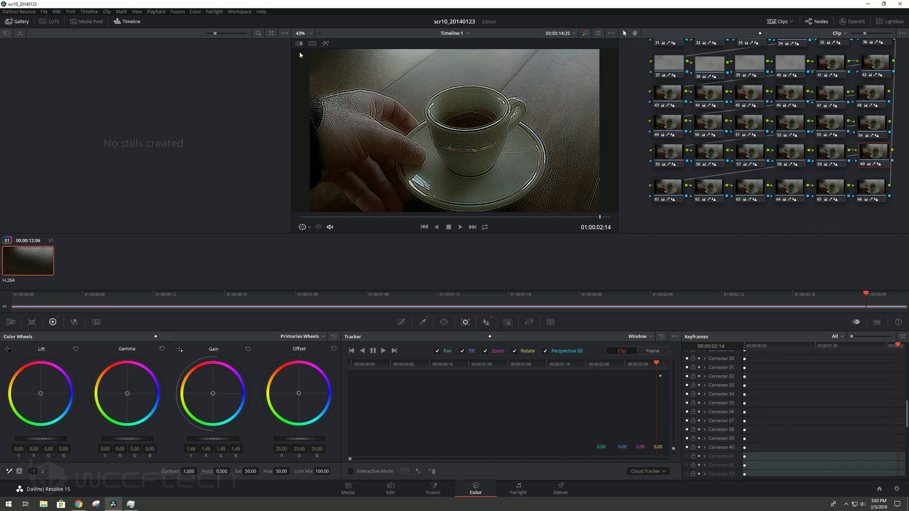
- Play the coffee-cup clip with 40 active correctors to check it runs around 12 fps
click(460, 228)
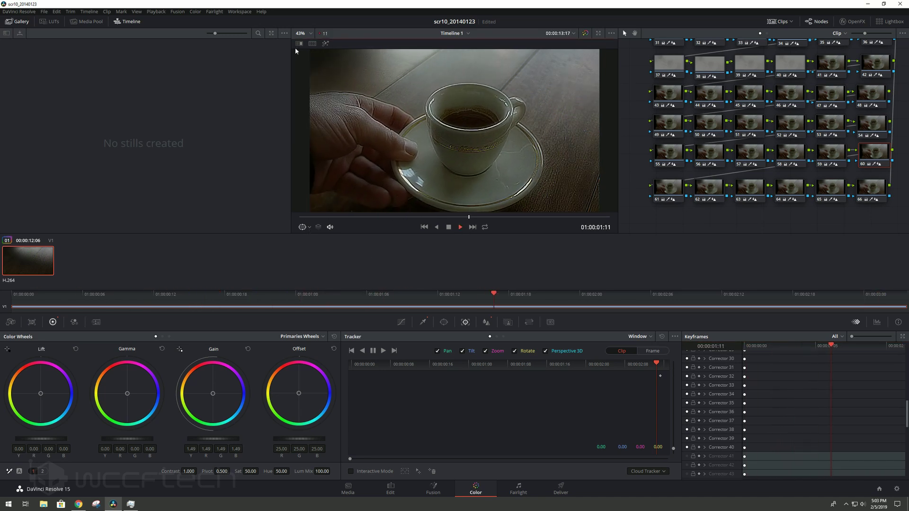
click(449, 228)
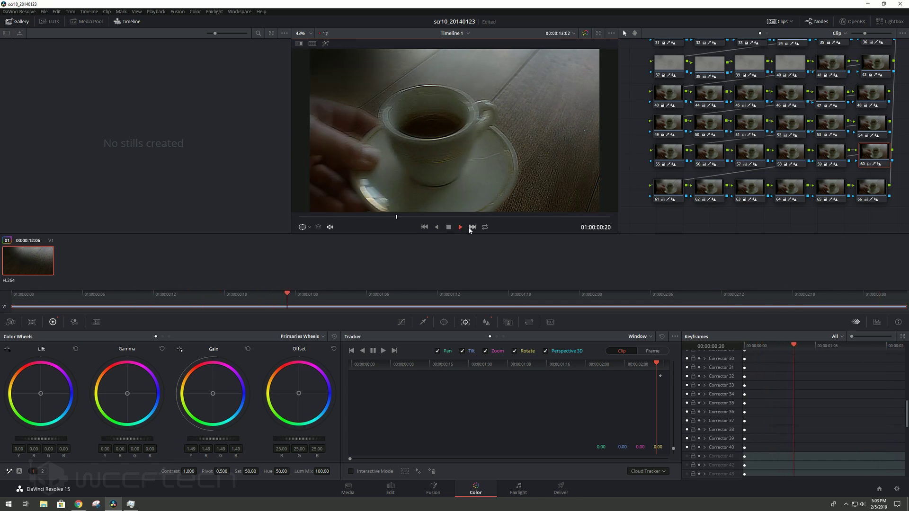